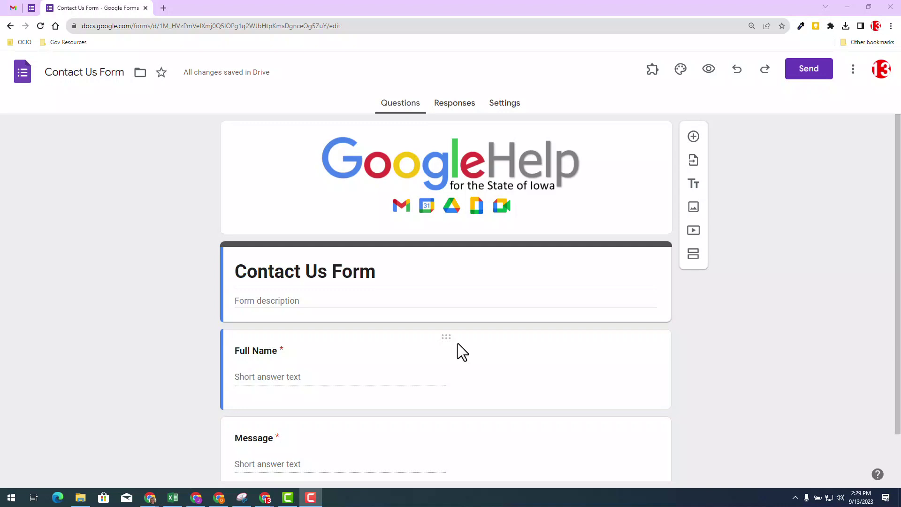
# Step: Open the form's Settings and review the Responses section
pyautogui.click(504, 106)
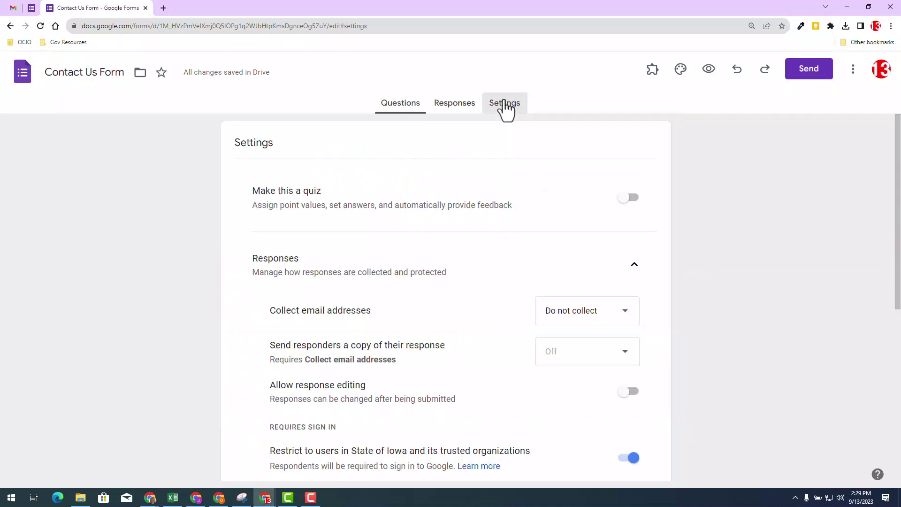
pyautogui.click(635, 263)
pyautogui.click(635, 265)
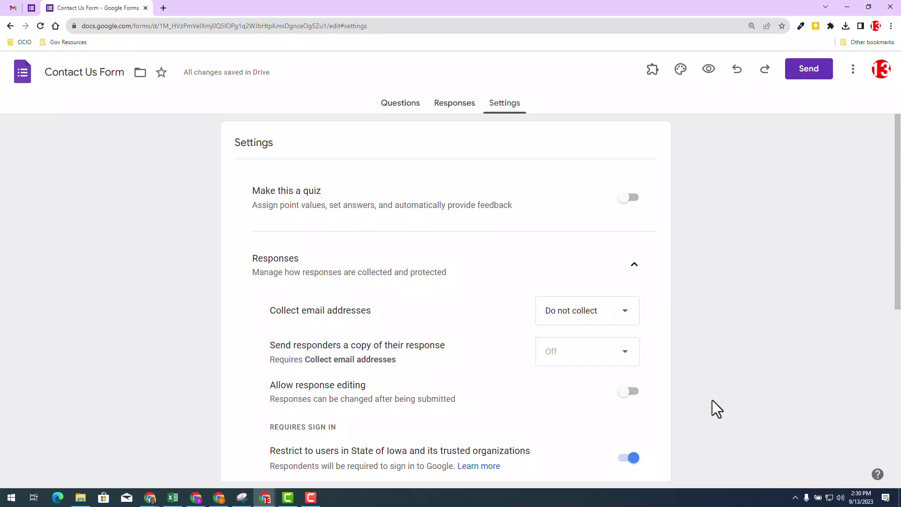
# Step: Check the Form defaults section, confirming email collection is off by default
pyautogui.scroll(-5, 712, 403)
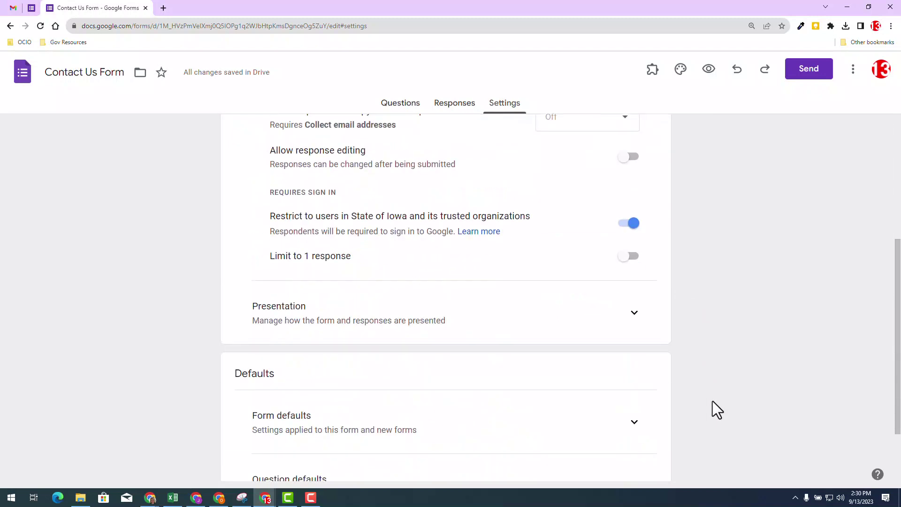
pyautogui.scroll(-2, 712, 403)
pyautogui.click(642, 348)
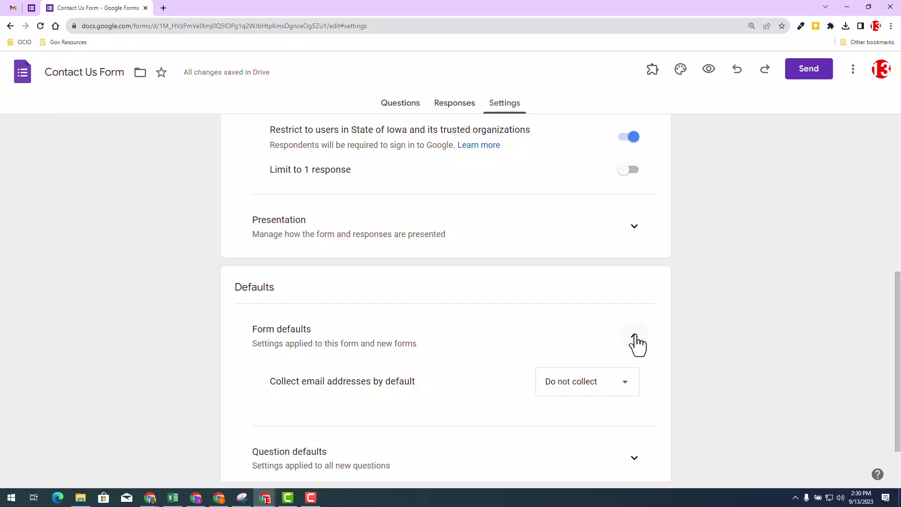
pyautogui.click(635, 336)
pyautogui.scroll(5, 708, 343)
pyautogui.scroll(2, 708, 343)
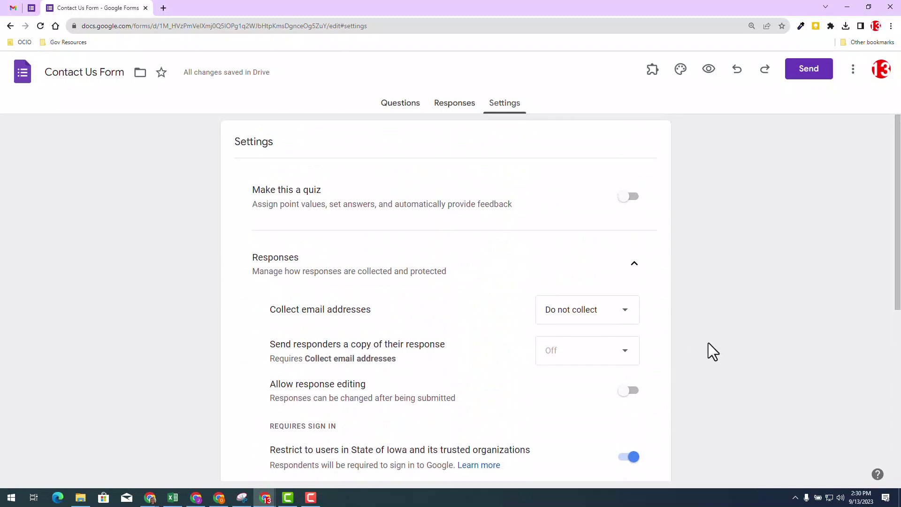
# Step: Set email collection to Verified and preview, ticking the record-email option
pyautogui.click(626, 312)
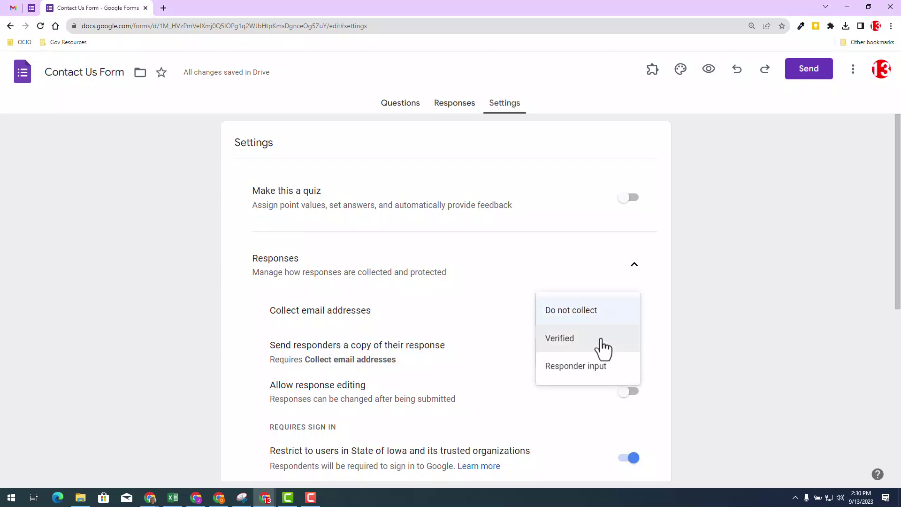
pyautogui.click(601, 338)
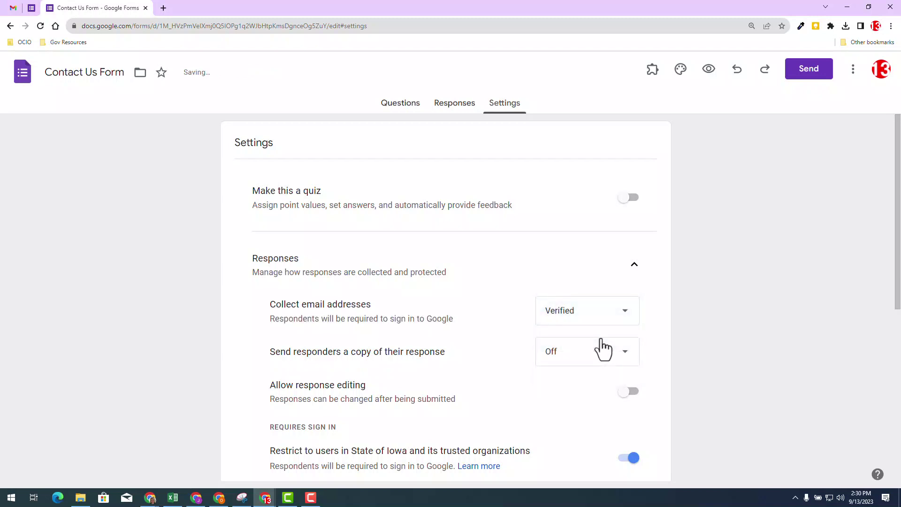
pyautogui.click(709, 70)
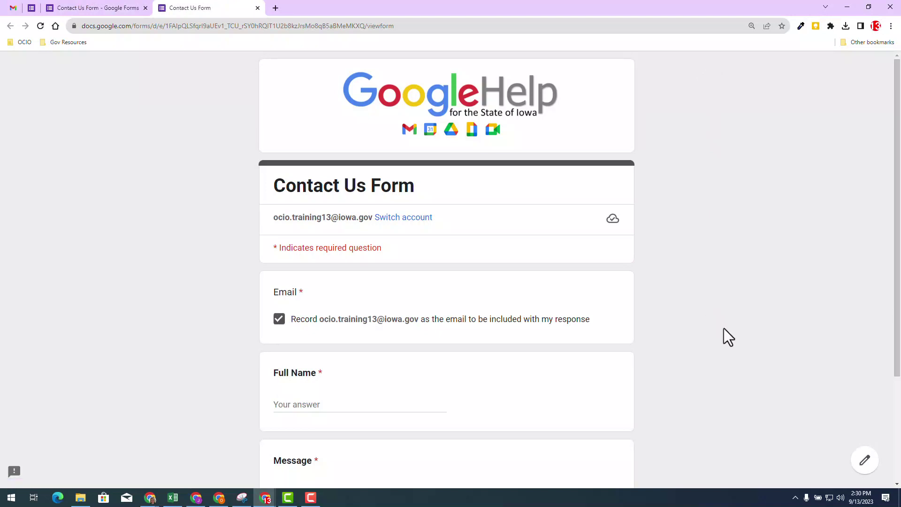
pyautogui.click(278, 321)
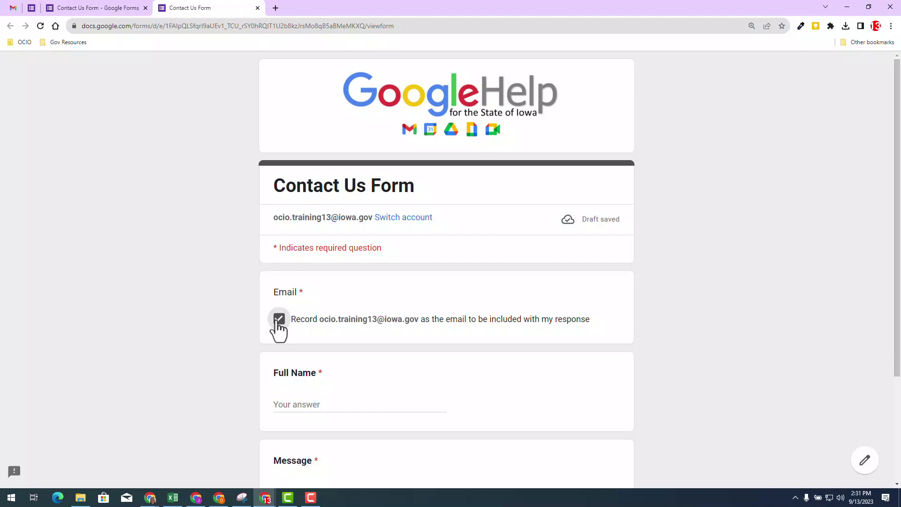
# Step: Switch Collect email addresses to Responder input
pyautogui.click(107, 11)
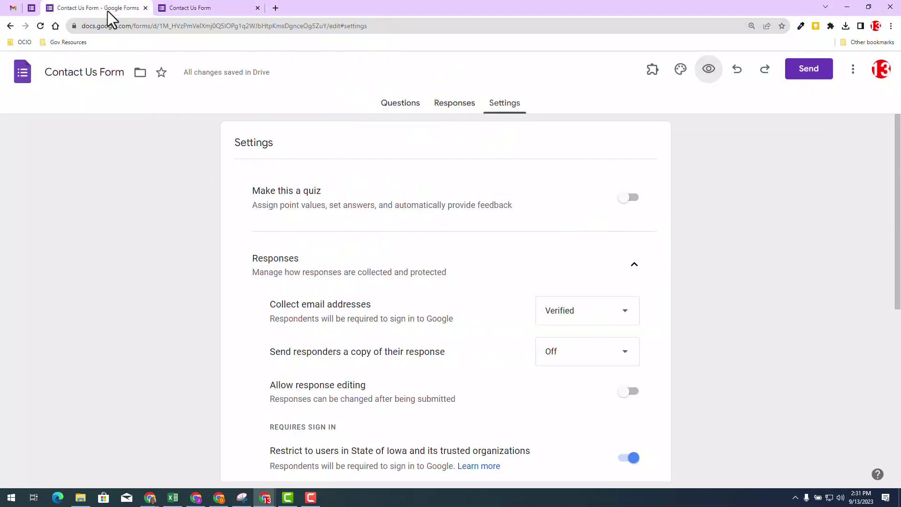
pyautogui.click(624, 311)
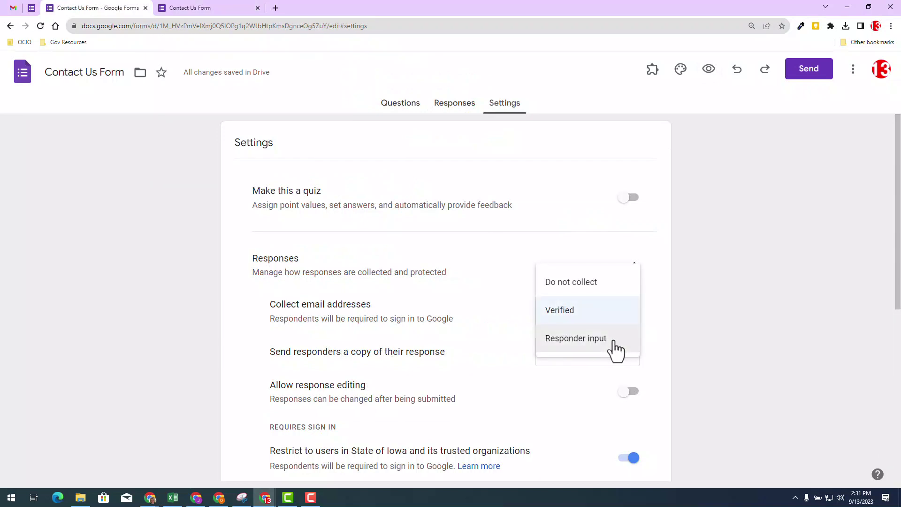
pyautogui.click(614, 340)
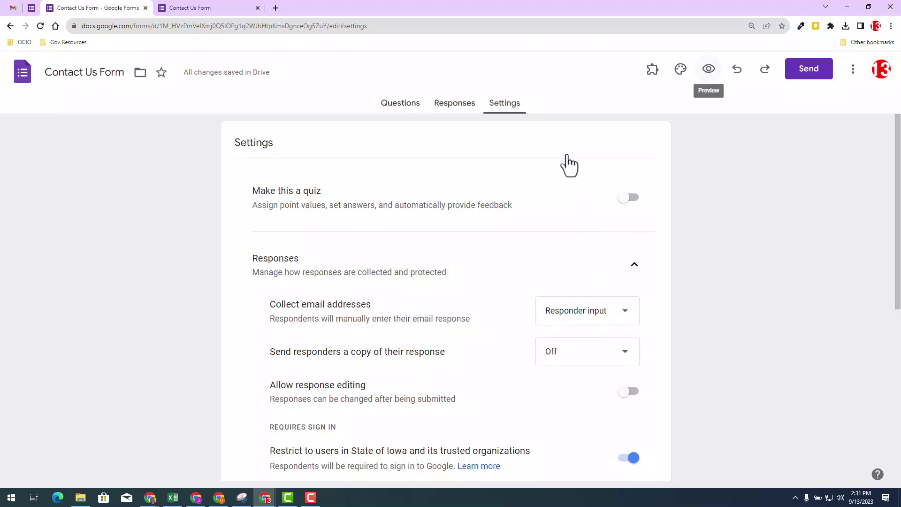
pyautogui.click(709, 69)
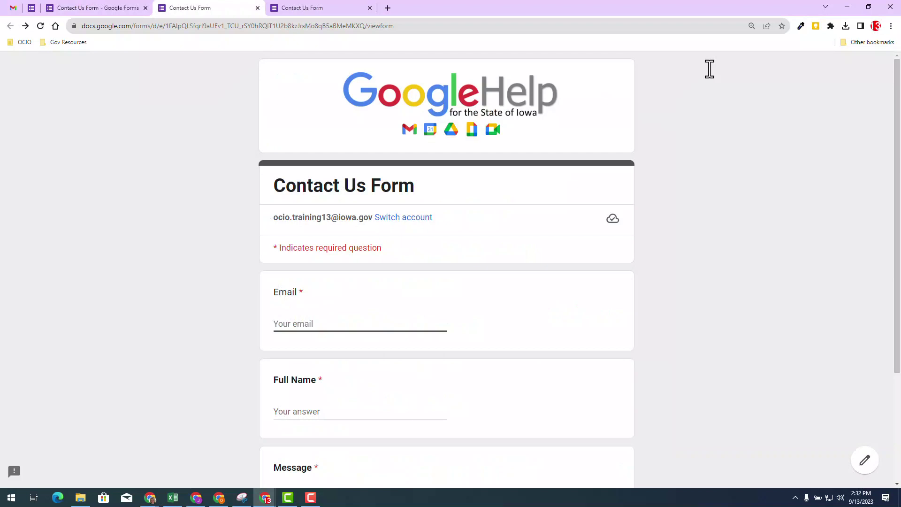
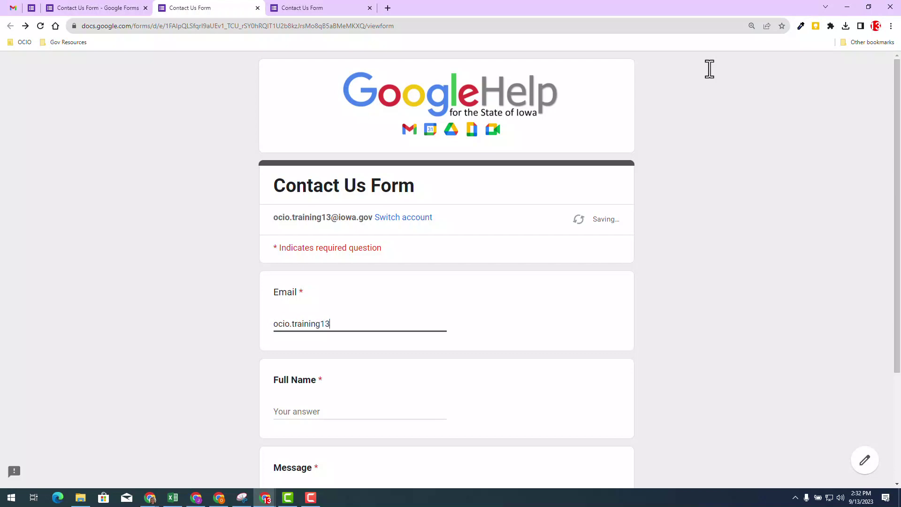
pyautogui.click(344, 419)
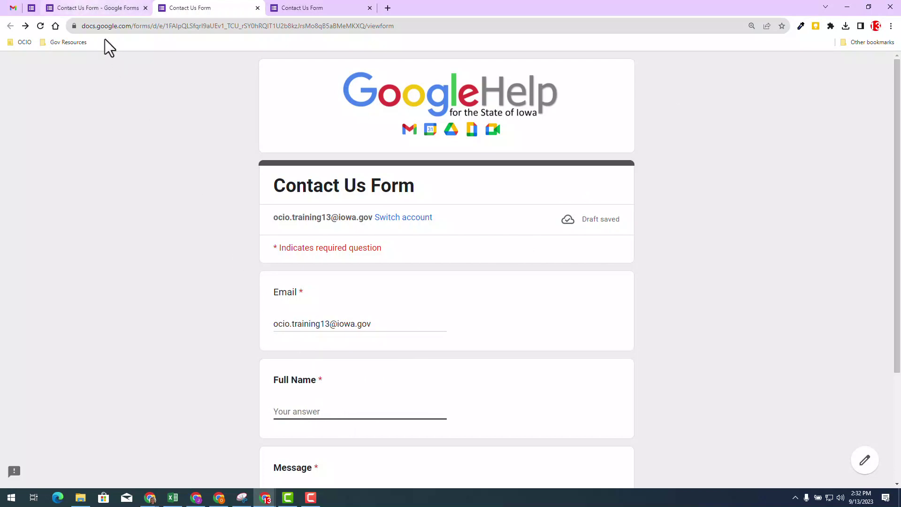
# Step: Set email collection to Do not collect and turn off the State of Iowa sign-in restriction
pyautogui.click(99, 8)
pyautogui.scroll(-2, 249, 235)
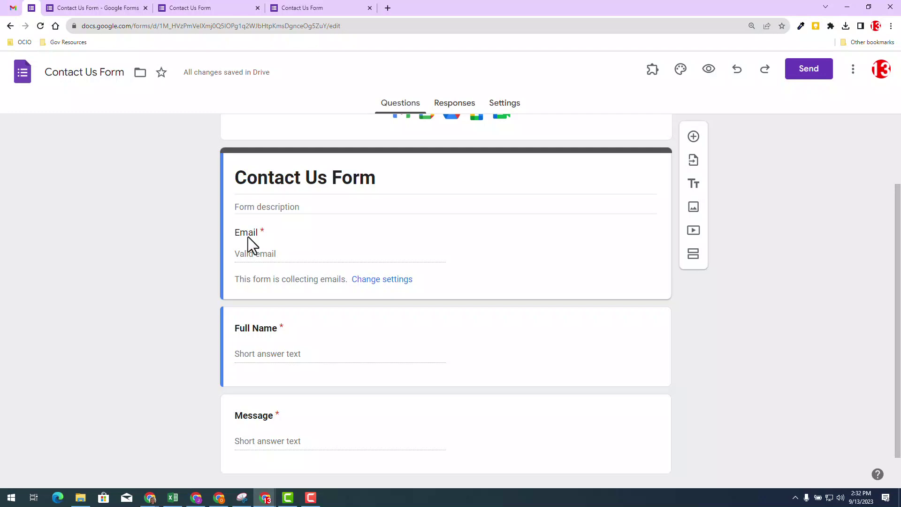
pyautogui.click(505, 104)
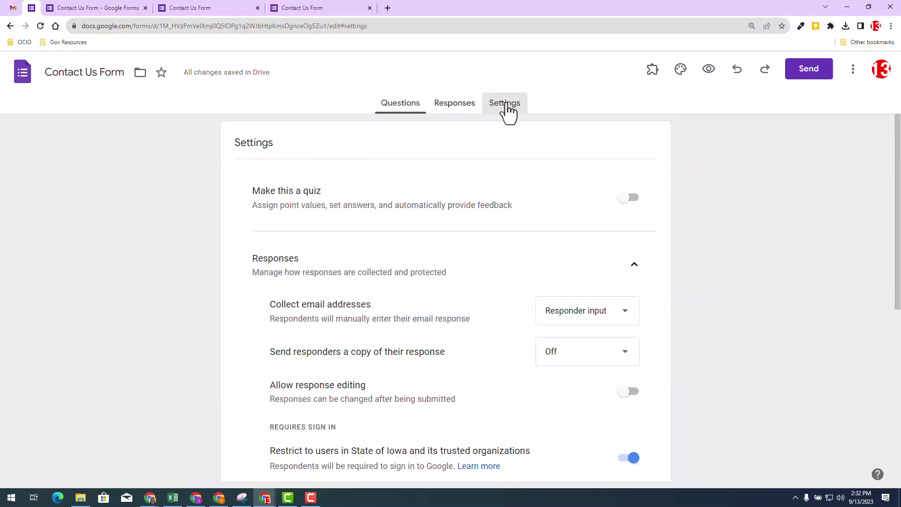
pyautogui.click(625, 312)
pyautogui.click(589, 256)
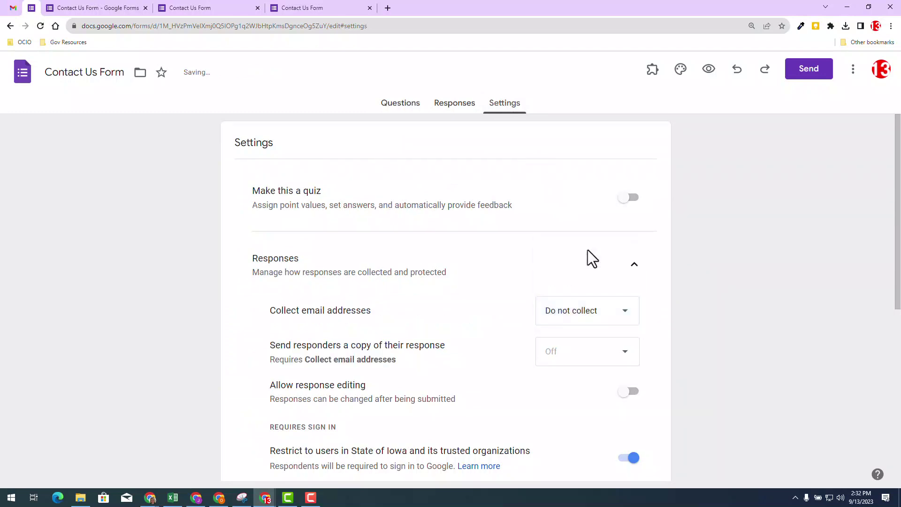
pyautogui.scroll(-2, 588, 251)
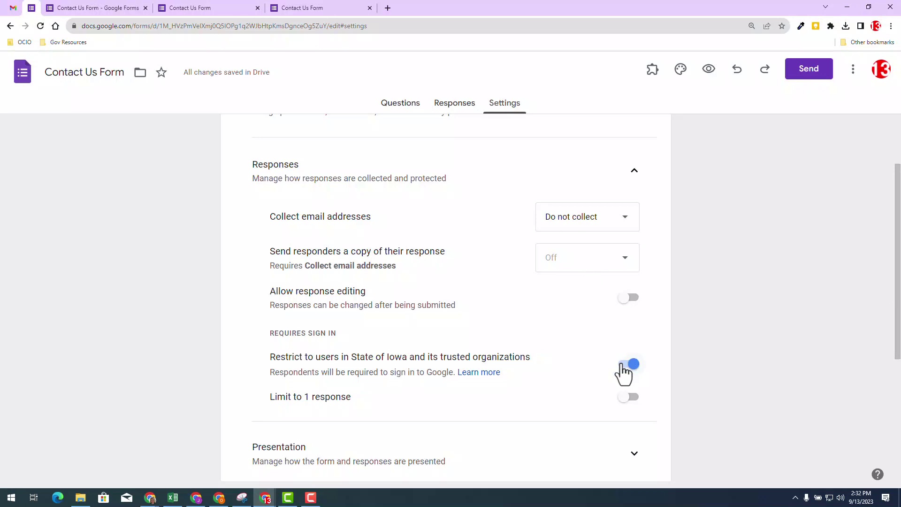
pyautogui.click(623, 367)
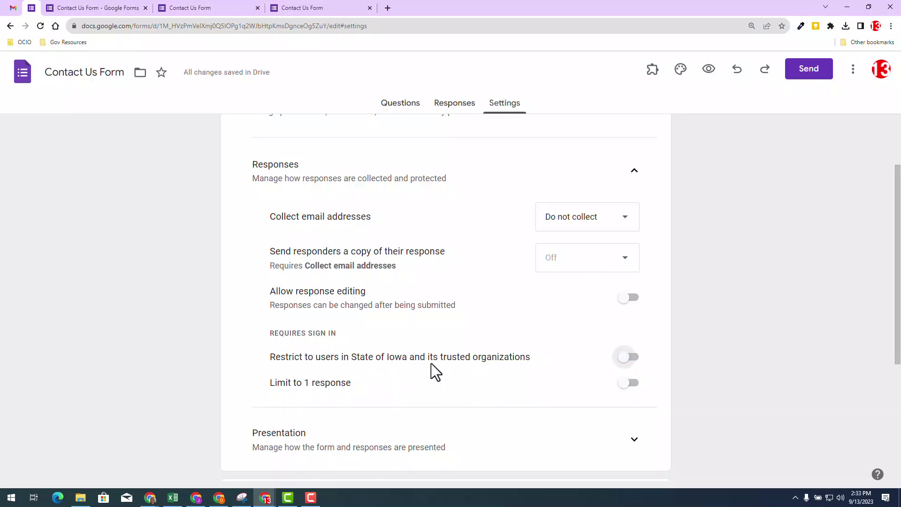
pyautogui.click(404, 103)
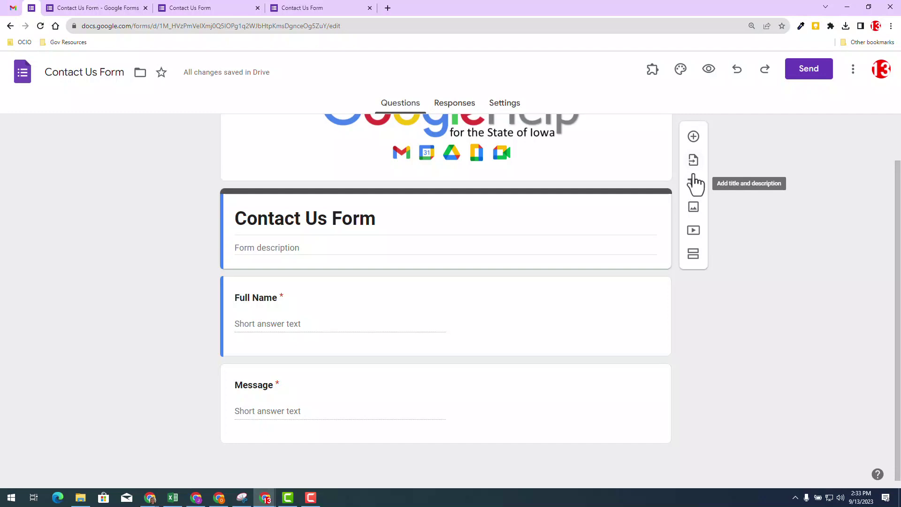
# Step: Add a required question titled 'Email'
pyautogui.click(691, 139)
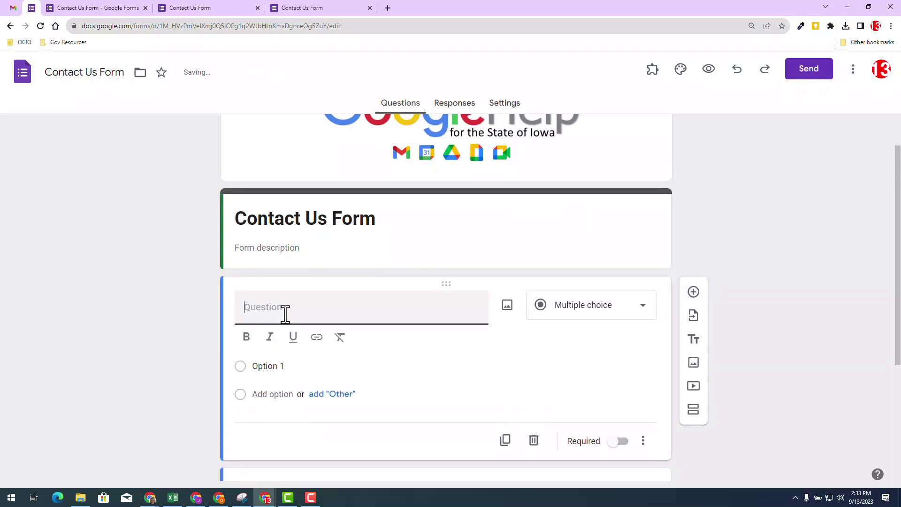
pyautogui.write('Email')
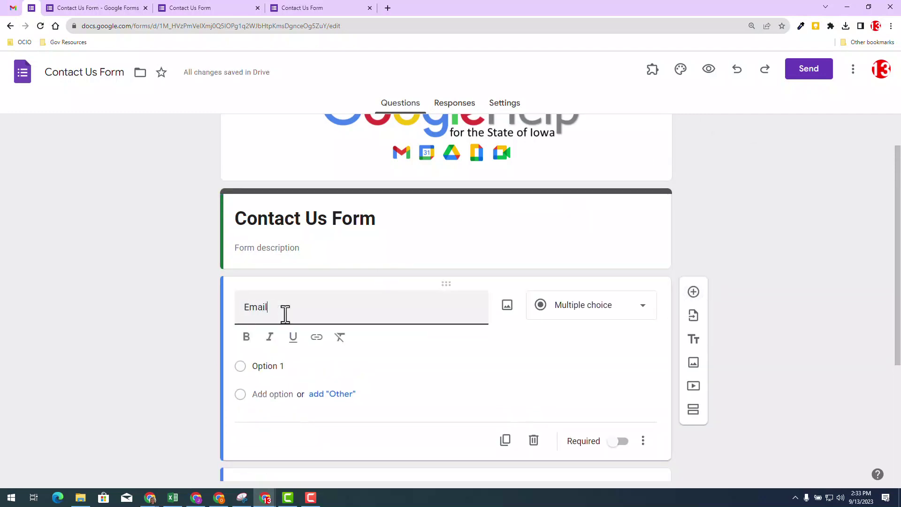
pyautogui.moveTo(285, 313); pyautogui.dragTo(236, 305)
pyautogui.hotkey('ctrl', 'b')
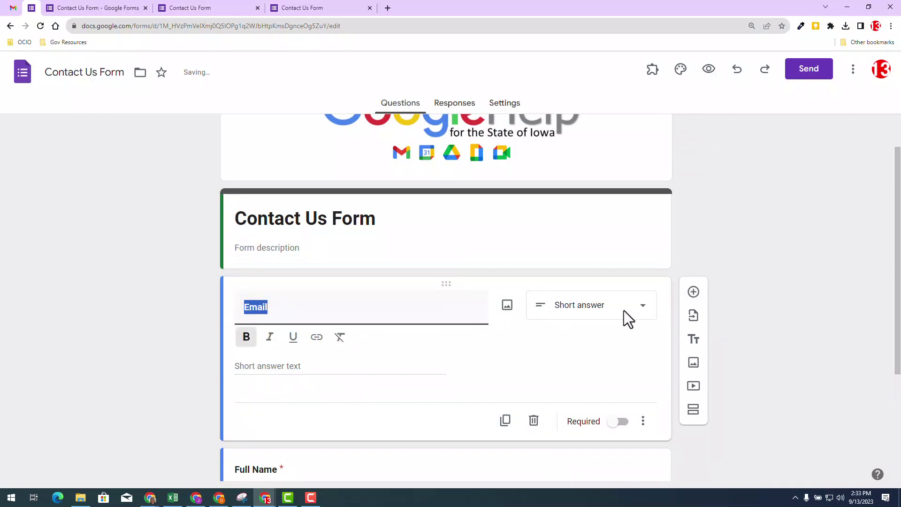
pyautogui.click(623, 419)
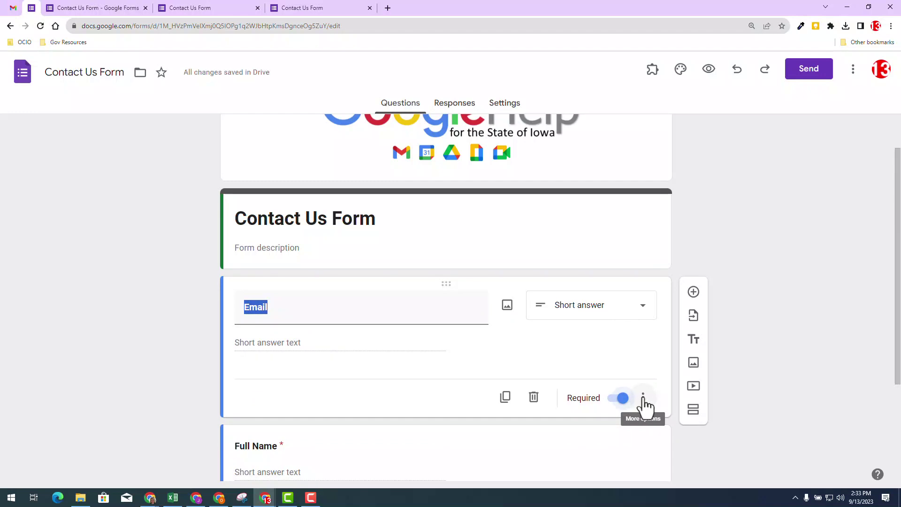
# Step: Validate Email as Text > Email with error 'Please provide a valid email.'
pyautogui.click(643, 397)
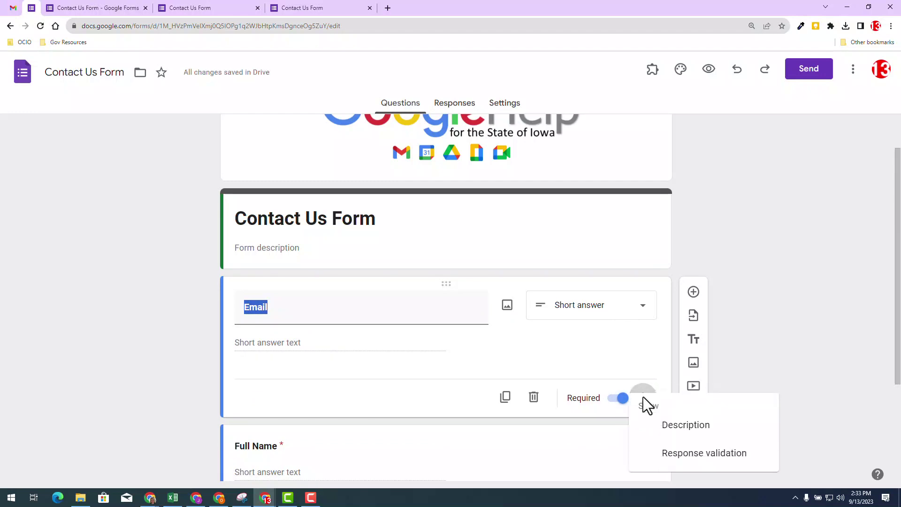
pyautogui.click(682, 454)
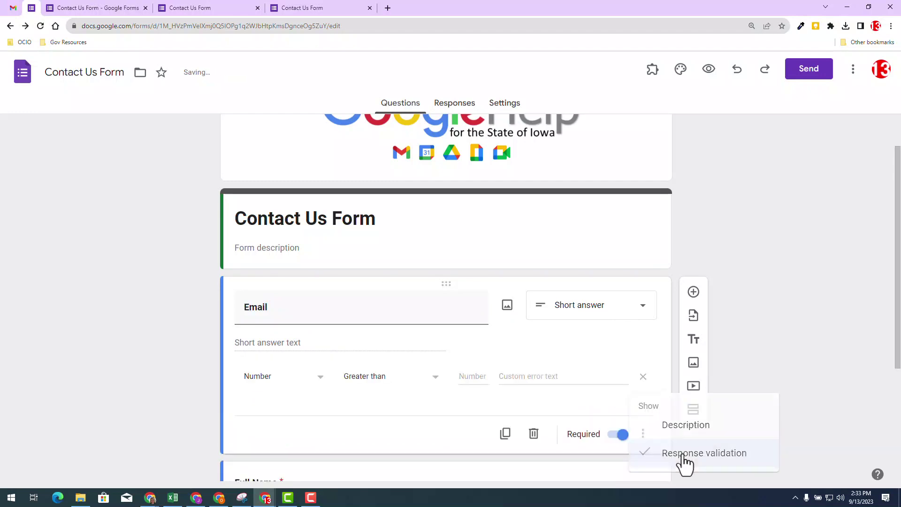
pyautogui.click(280, 379)
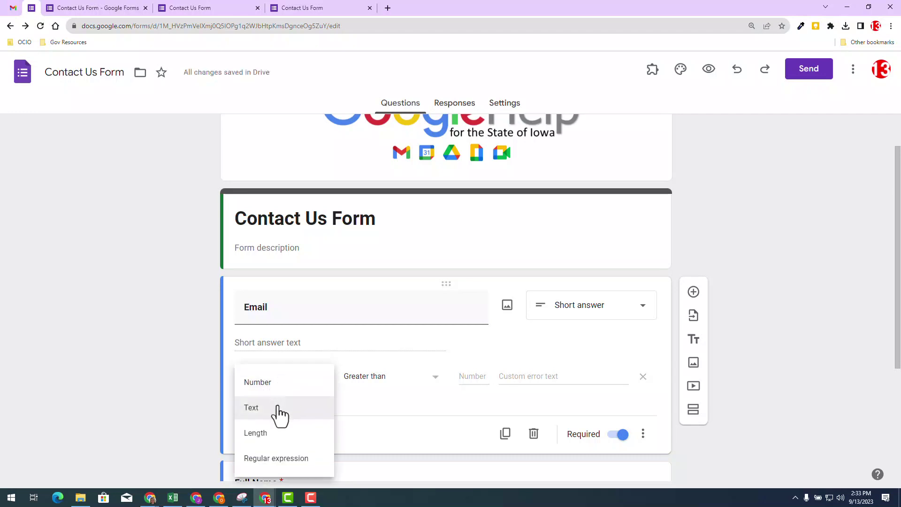
pyautogui.click(278, 407)
pyautogui.click(385, 379)
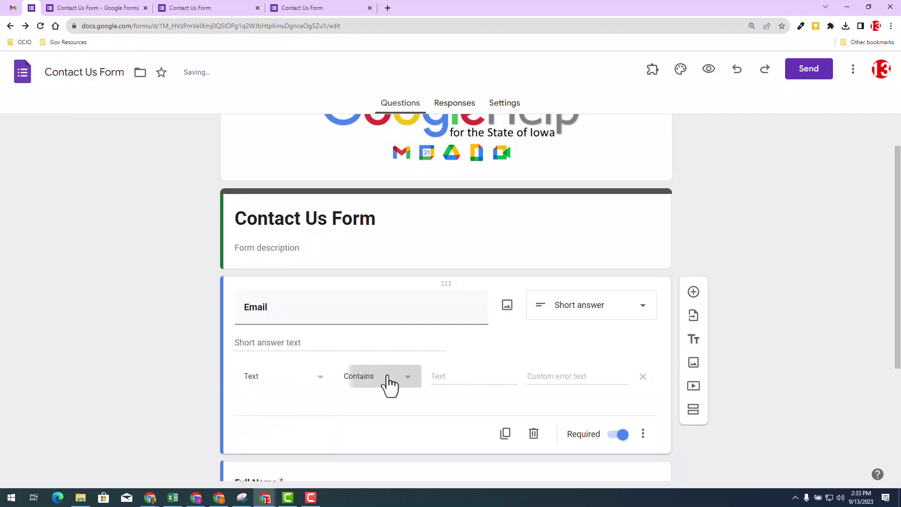
pyautogui.click(377, 434)
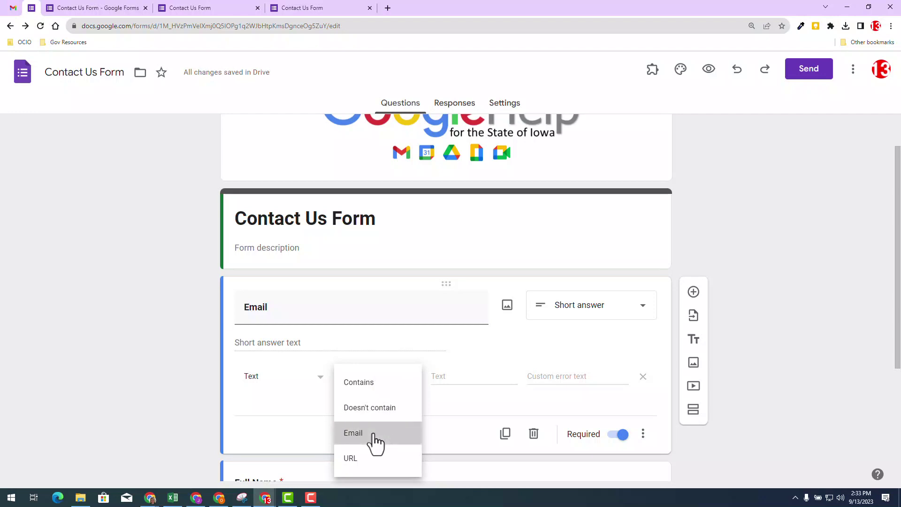
pyautogui.click(458, 376)
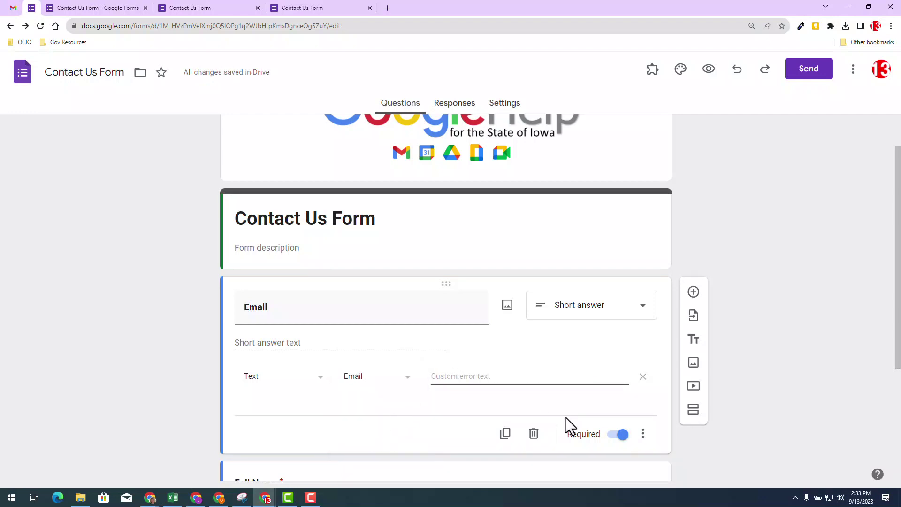
pyautogui.write('Please provid')
pyautogui.write('e a valid ')
pyautogui.write('email.')
pyautogui.click(761, 449)
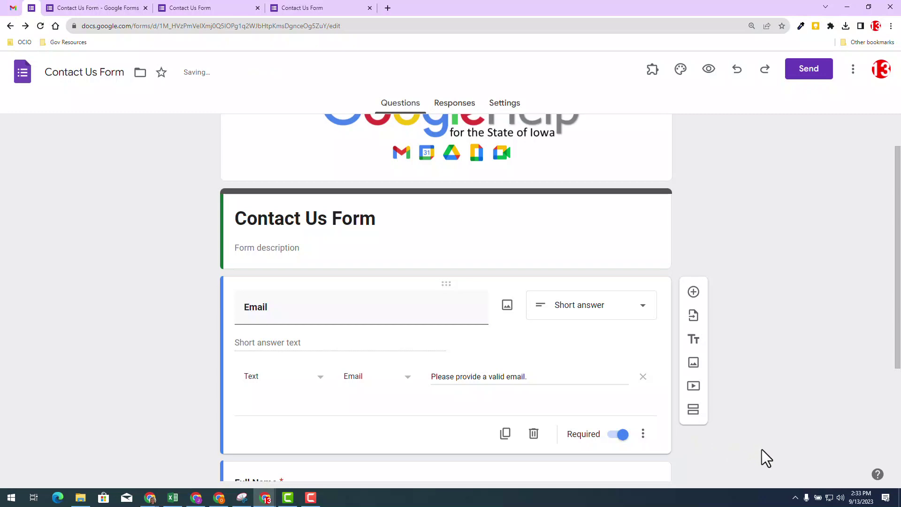
pyautogui.scroll(-2, 660, 382)
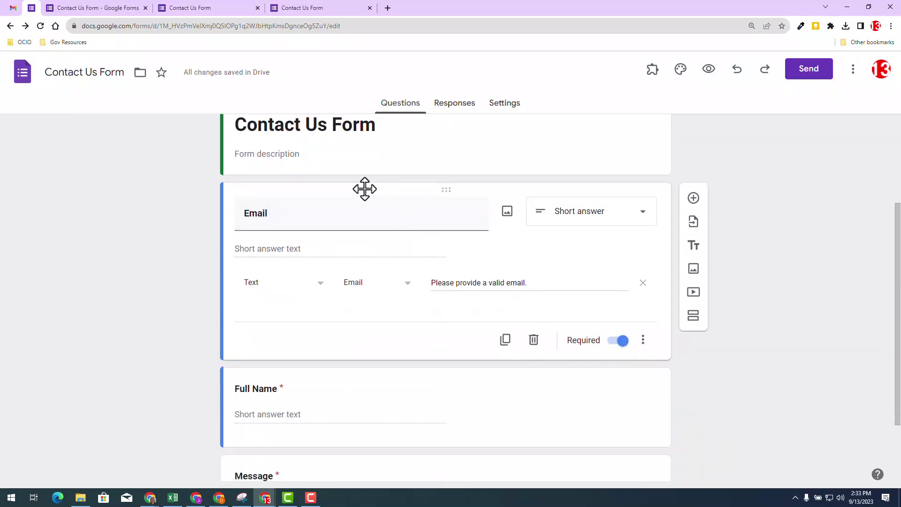
# Step: Move the Email question below Full Name and preview the form
pyautogui.moveTo(365, 190)
pyautogui.mouseDown()
pyautogui.moveTo(357, 360)
pyautogui.moveTo(354, 306)
pyautogui.mouseUp()
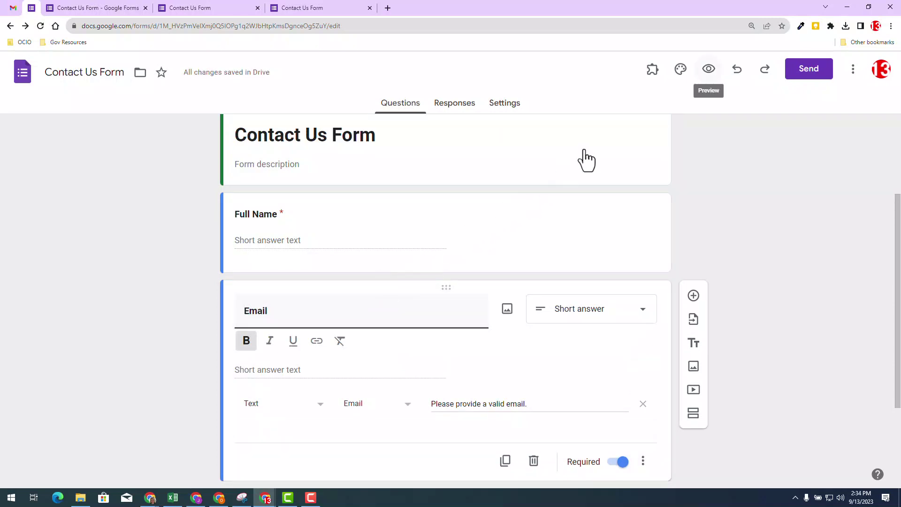
pyautogui.click(709, 69)
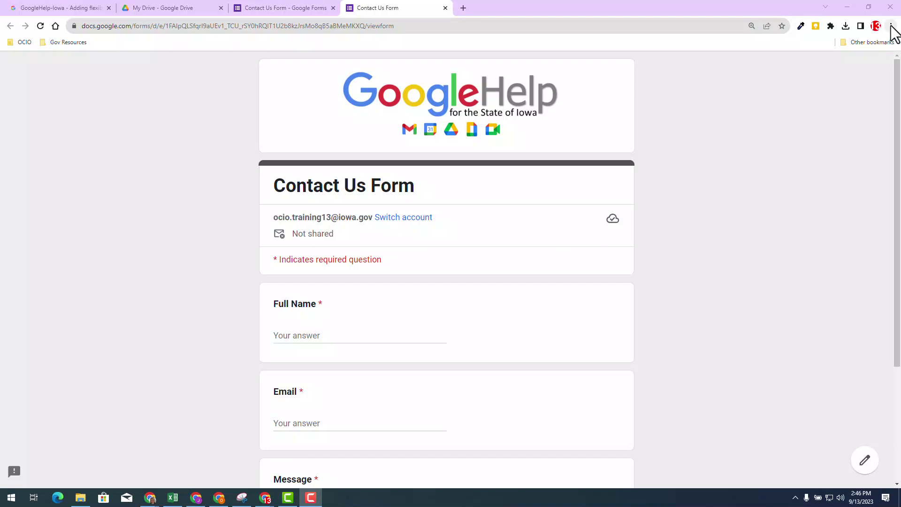
# Step: Load the copied form link in a new incognito window
pyautogui.click(890, 27)
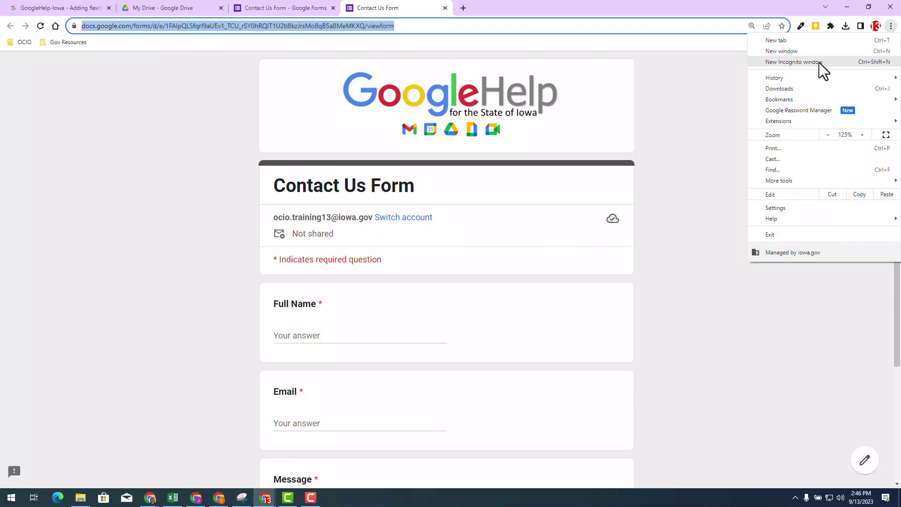
pyautogui.click(819, 63)
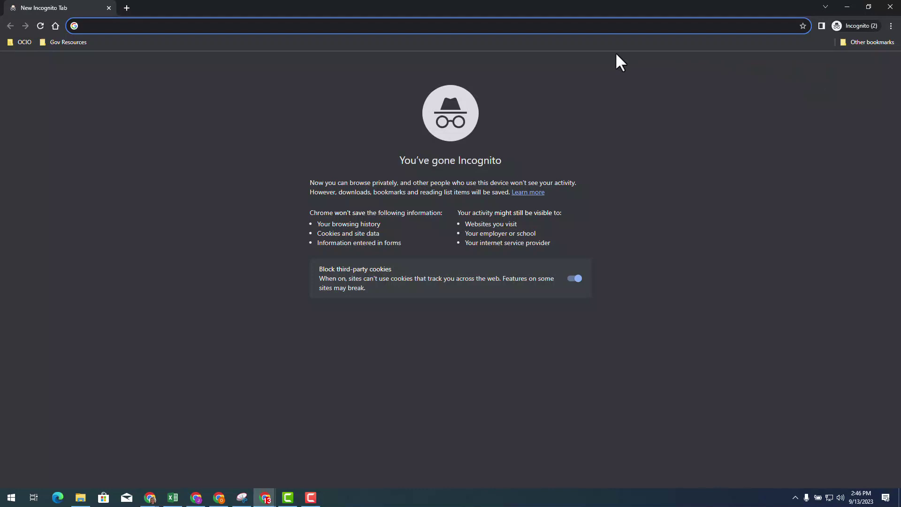
pyautogui.rightClick(103, 28)
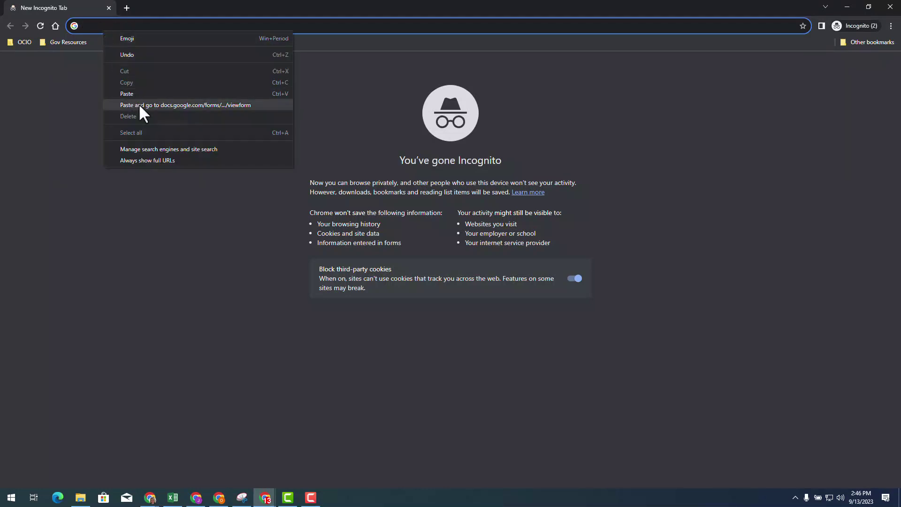
pyautogui.click(138, 104)
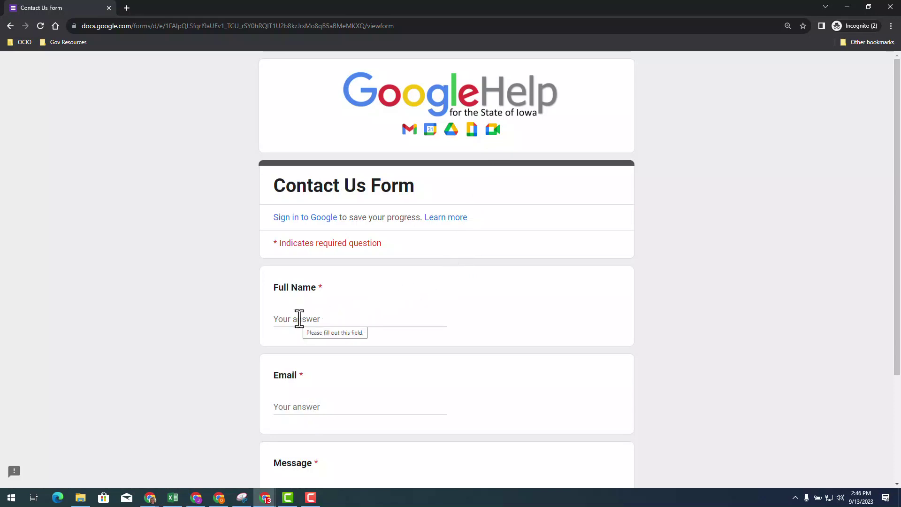
# Step: Enter 'Ocio Trainer 13' as Full Name and an incomplete email to trigger validation
pyautogui.click(336, 318)
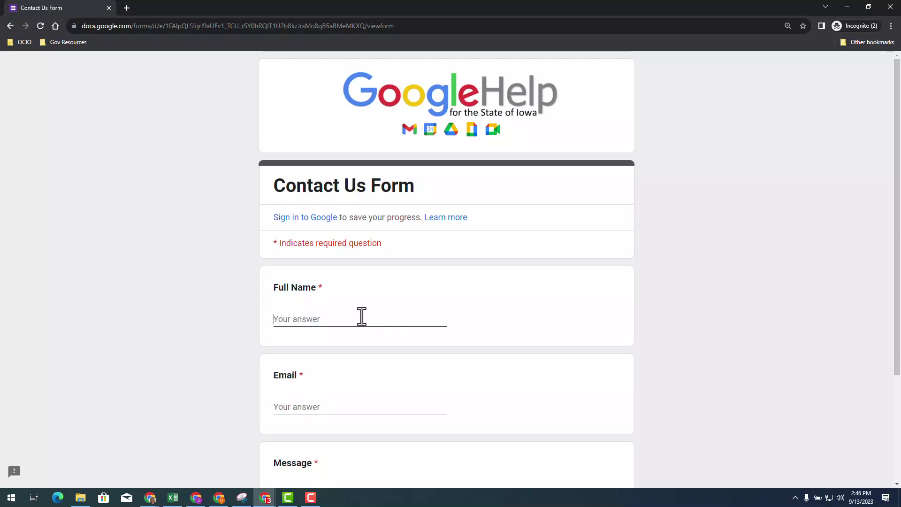
pyautogui.write('d')
pyautogui.press('BackSpace')
pyautogui.write('Ocio Trainer 1')
pyautogui.write('3')
pyautogui.press('Tab')
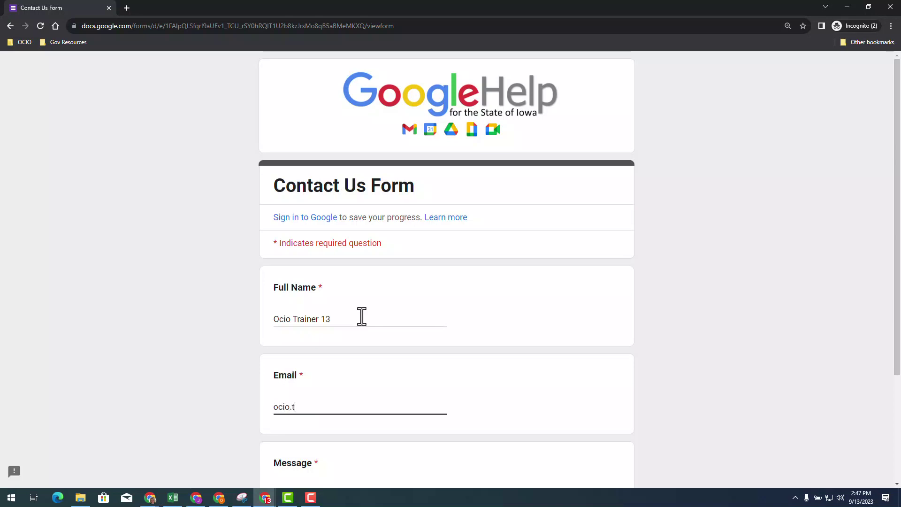
pyautogui.press('Tab')
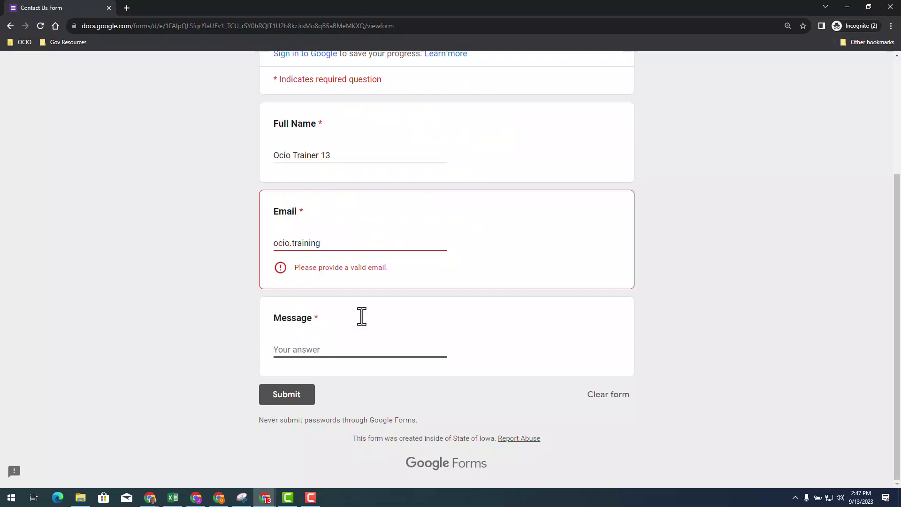
pyautogui.click(334, 243)
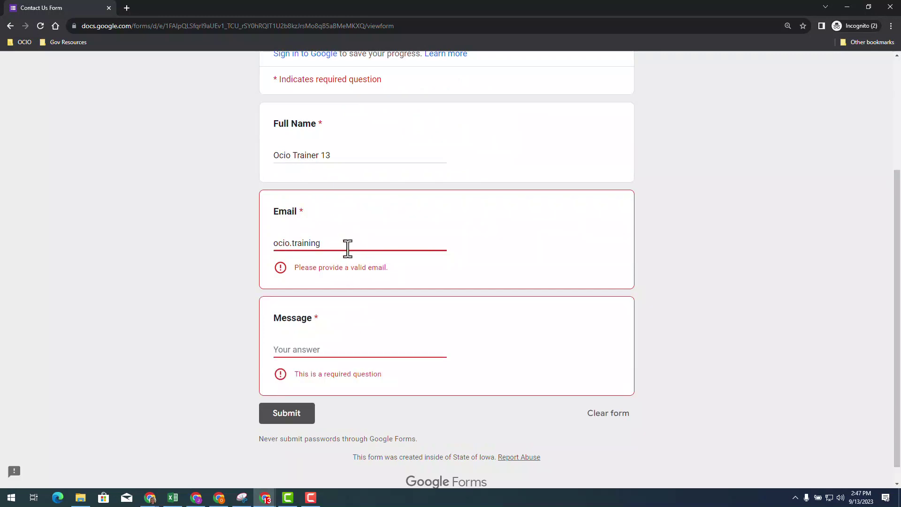
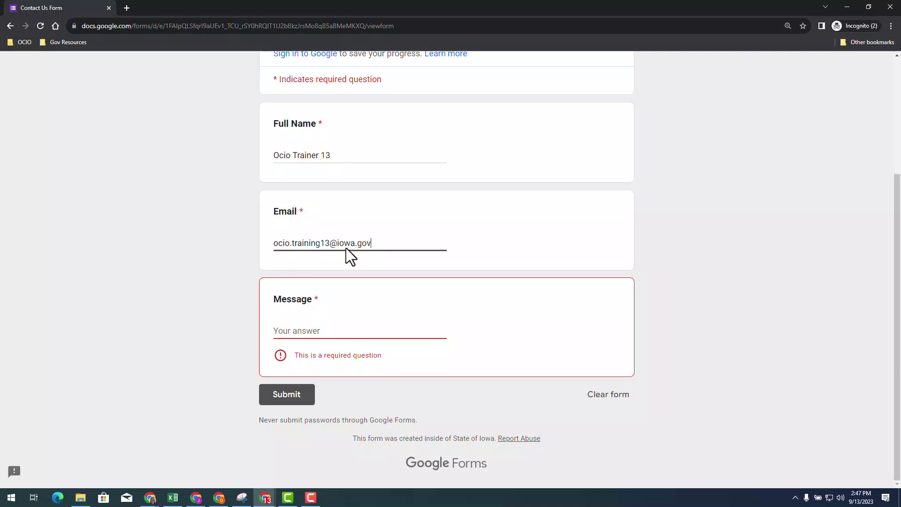
pyautogui.click(327, 334)
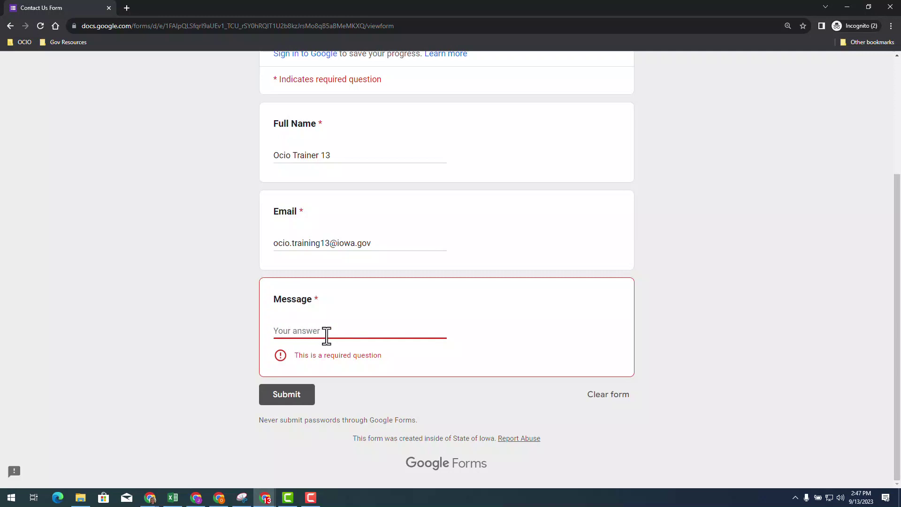
pyautogui.write('Message')
pyautogui.click(297, 401)
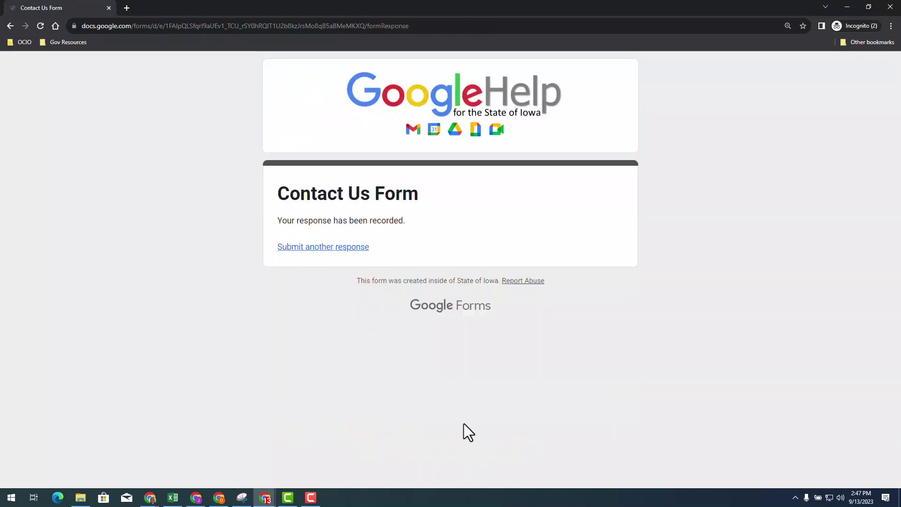